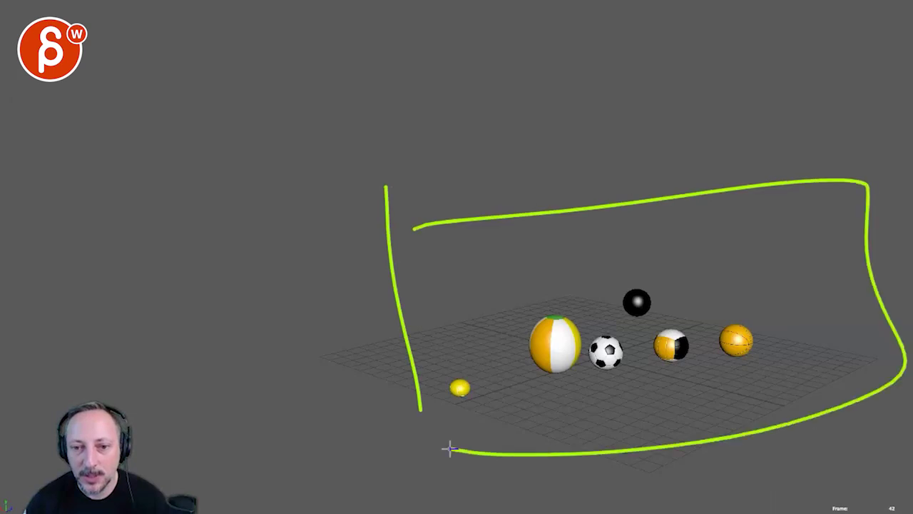
Step: Wipe the green box annotation, then the green arrow, from the playing playblast
key("Escape")
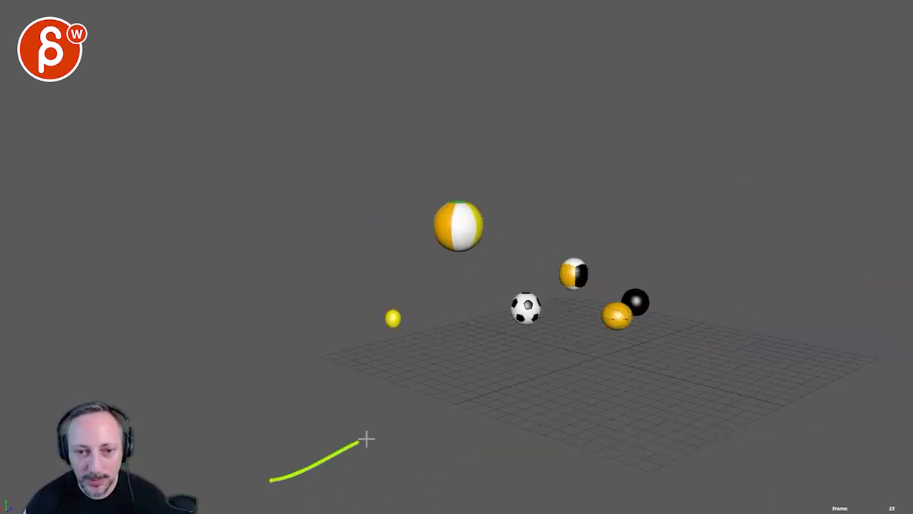
key("Escape")
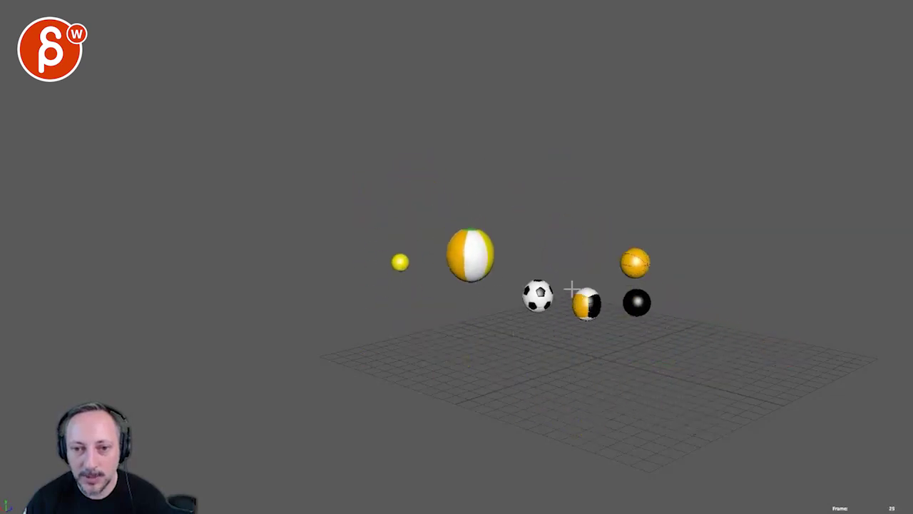
Step: Draw an L-shaped stroke, then a green decaying bounce arc from the tall left drop
left_click_drag(567, 206, 599, 293)
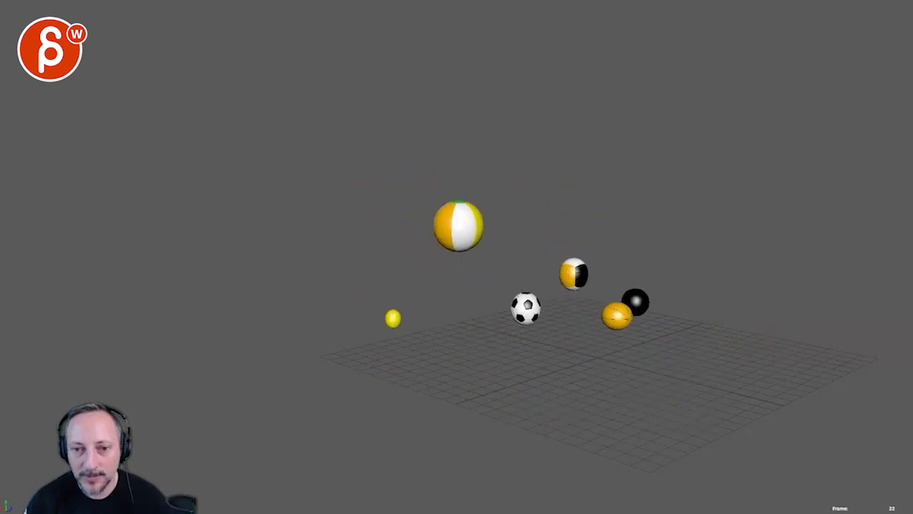
mouse_move(84, 92)
left_mouse_down()
mouse_move(128, 133)
mouse_move(241, 198)
left_mouse_up()
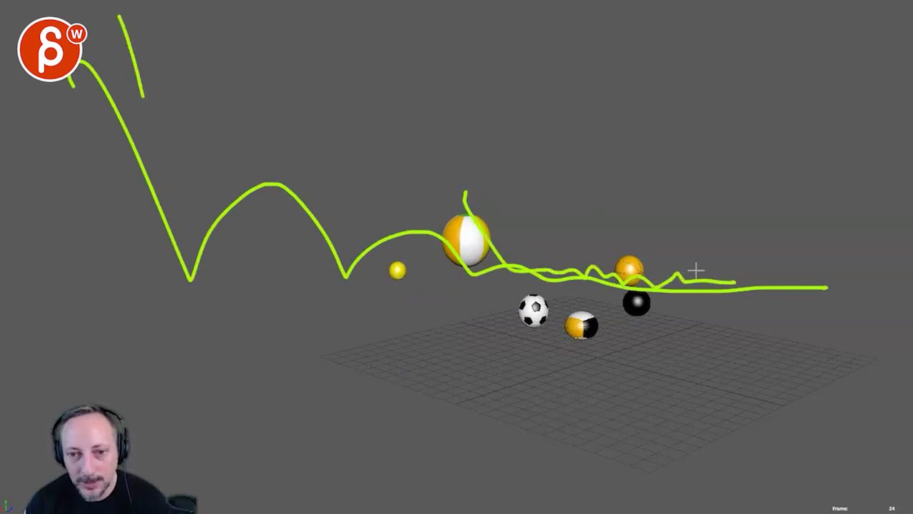
Step: Clear the bounce-curve strokes, resume playback, and wipe the green circle around the soccer ball and basketball
key("Escape")
key("alt+v")
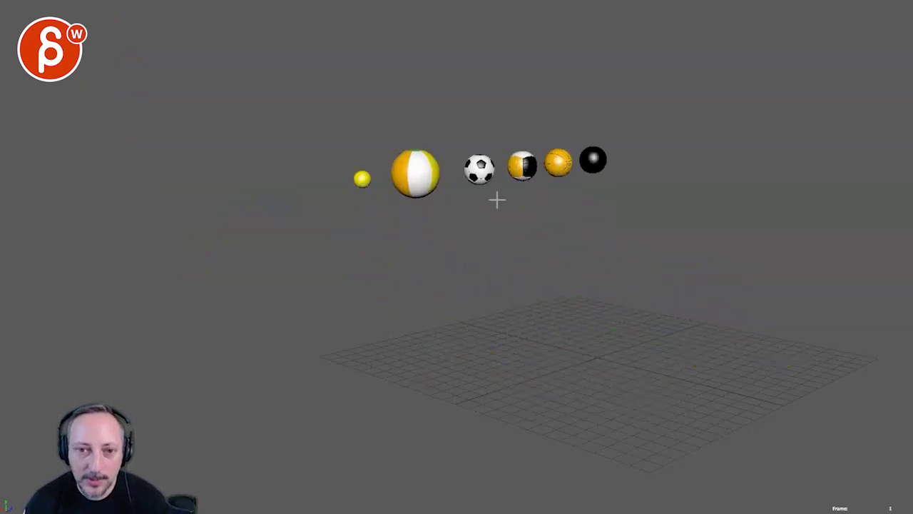
key("Escape")
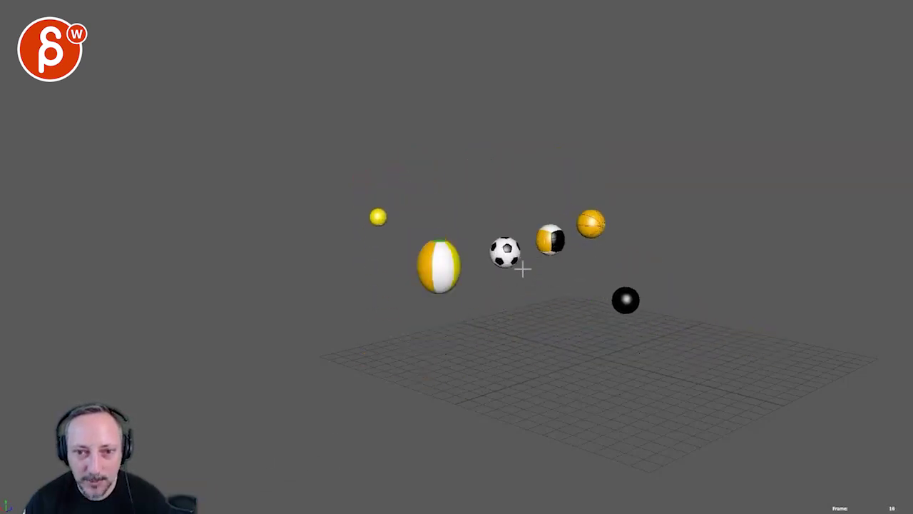
Step: Rewind to frame 1 repeatedly to replay the balls' drop, then play forward from frame 1
key("alt+shift+v")
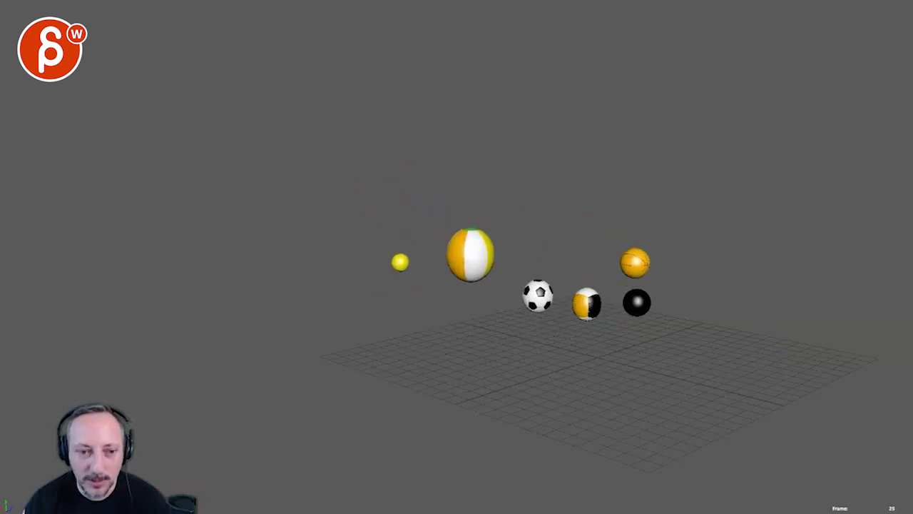
key("alt+shift+v")
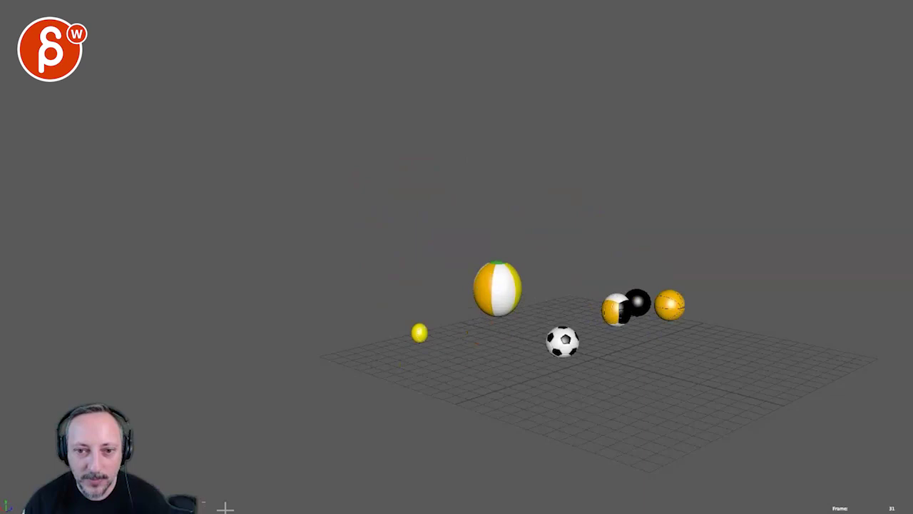
key("alt+shift+v")
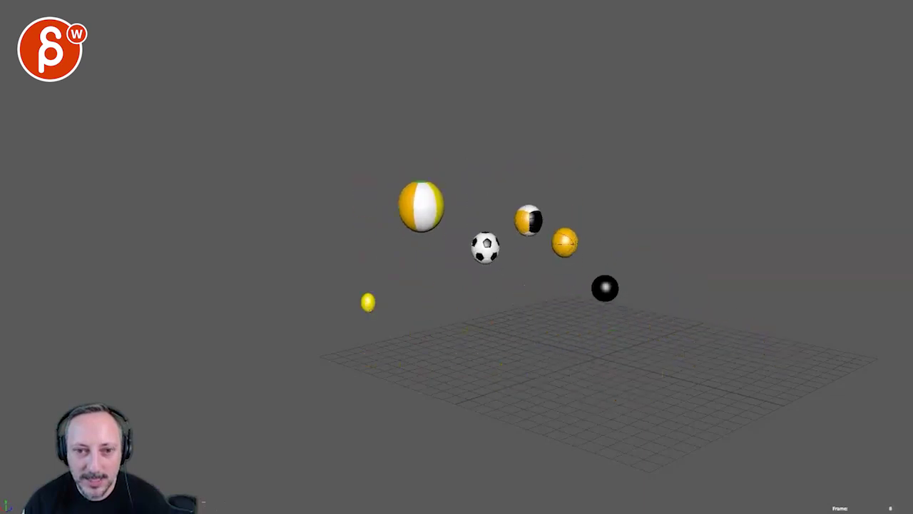
key("alt+shift+v")
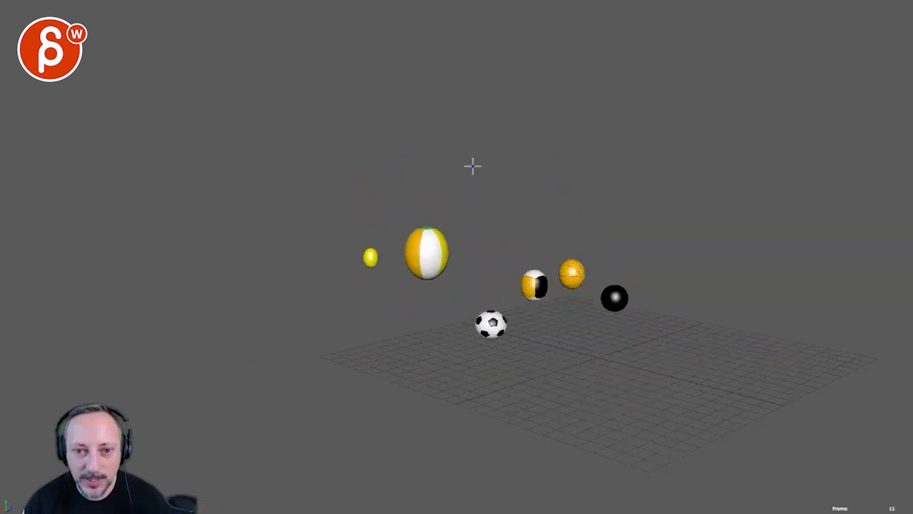
key("alt+shift+v")
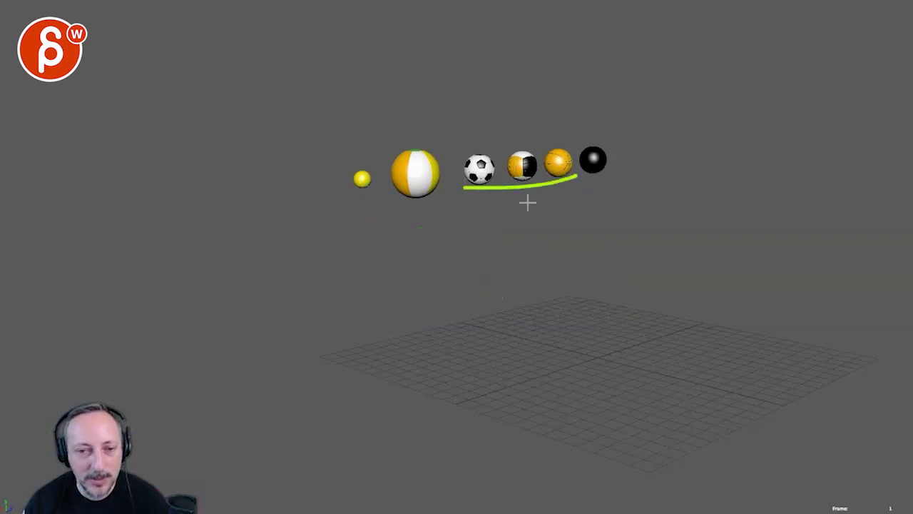
key("alt+v")
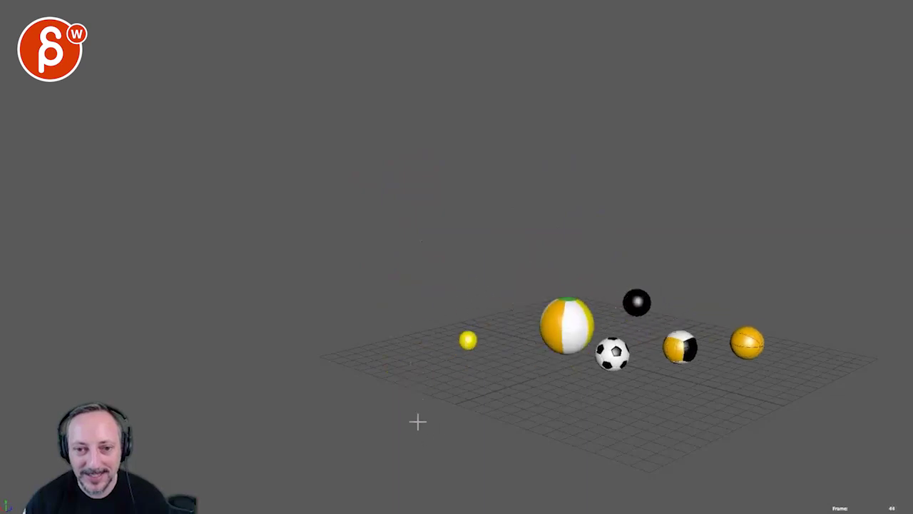
Step: Freeze the frame, circle the beach ball in green, clear it, and replay from frame 1
key("ctrl+2")
mouse_move(563, 362)
left_mouse_down()
mouse_move(638, 388)
mouse_move(600, 392)
left_mouse_up()
key("Escape")
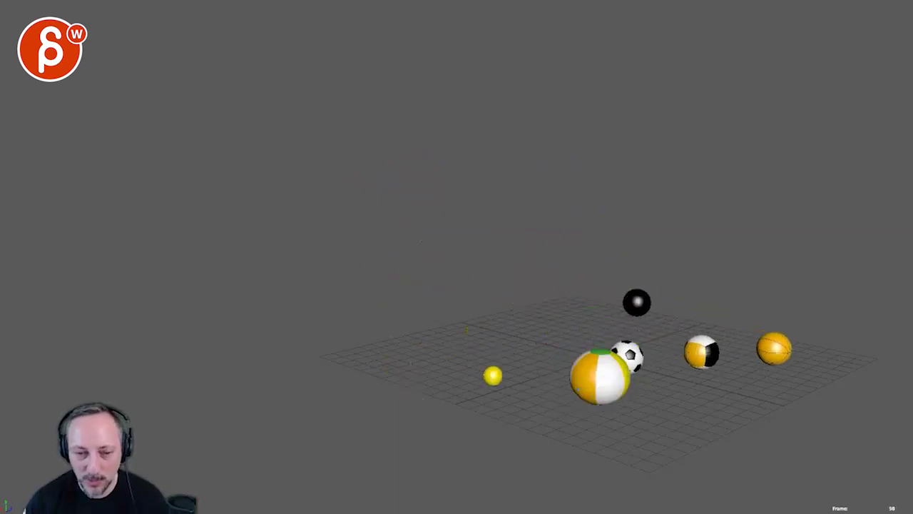
key("alt+shift+v")
key("alt+v")
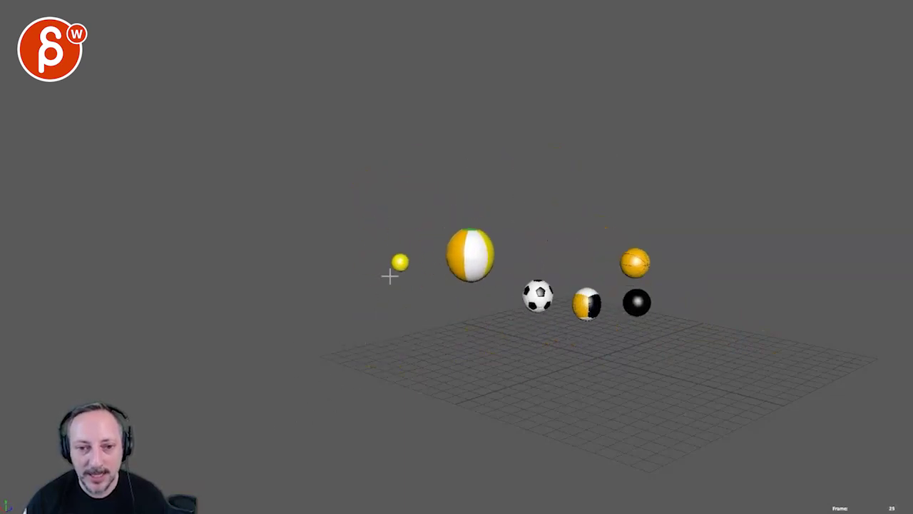
Step: Sketch a line across the grid and a decaying bounce path left of the balls, clearing each
left_click_drag(374, 340, 713, 459)
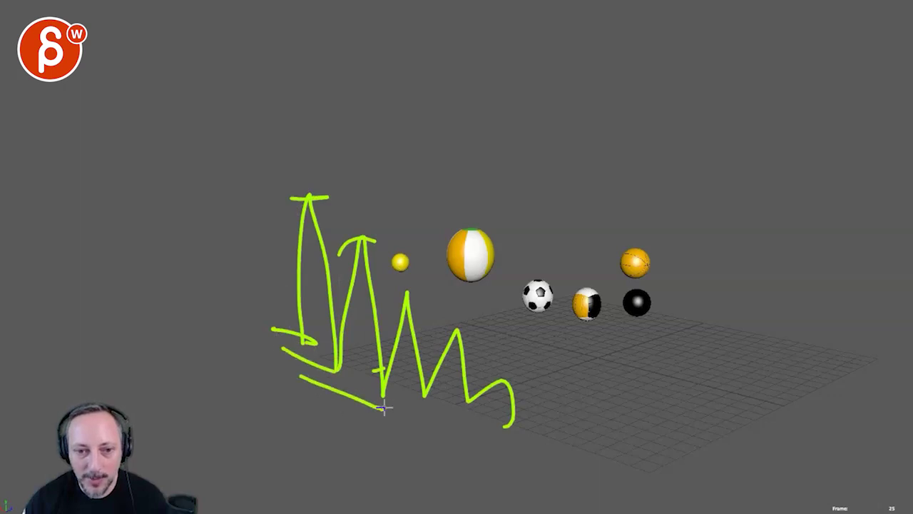
key("Escape")
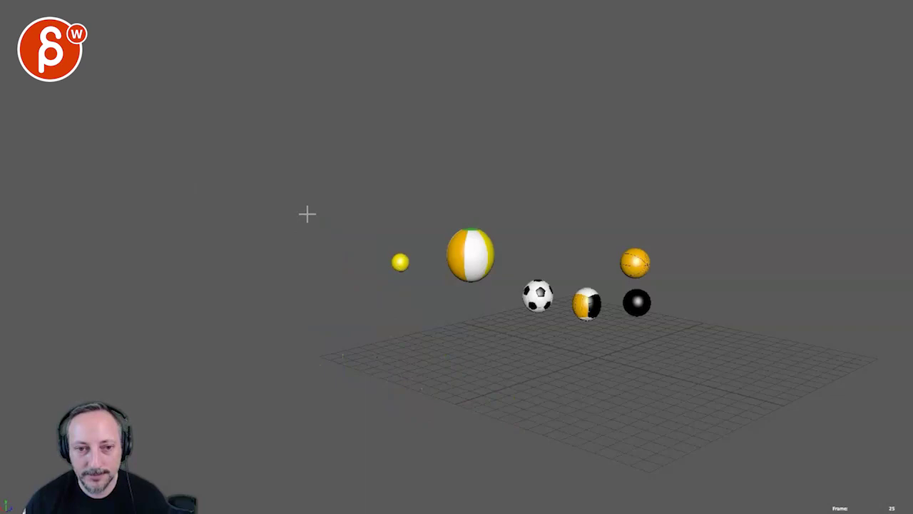
mouse_move(225, 61)
left_mouse_down()
mouse_move(260, 254)
mouse_move(259, 347)
left_mouse_up()
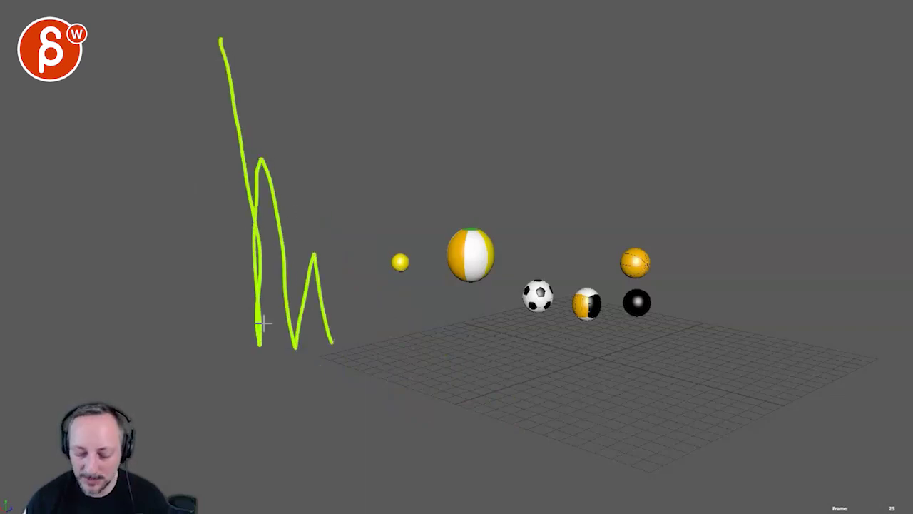
key("e")
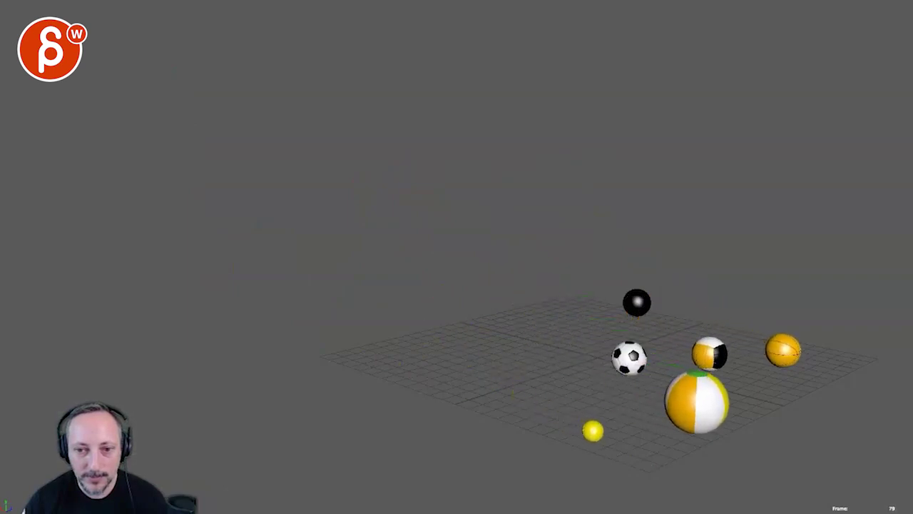
Step: Trace four green strokes along the beach ball's path and down across the scene
left_click_drag(831, 361, 687, 461)
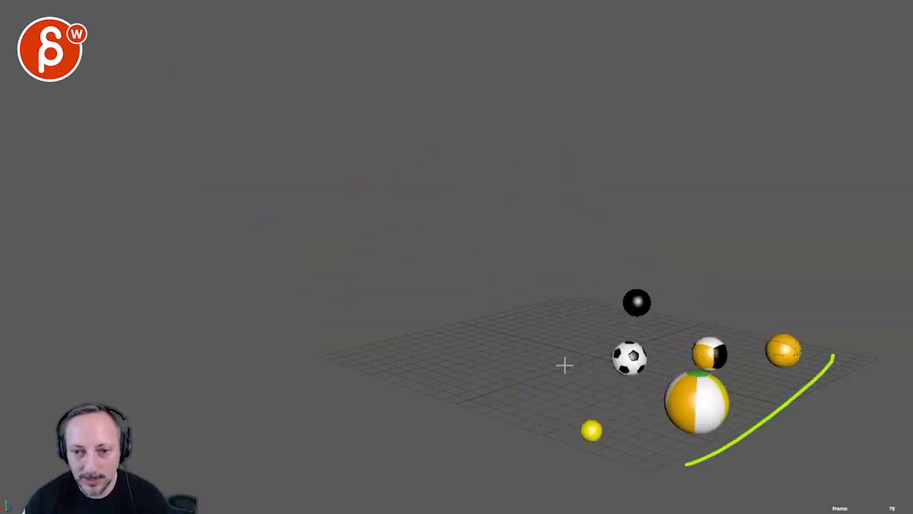
left_click_drag(582, 263, 396, 321)
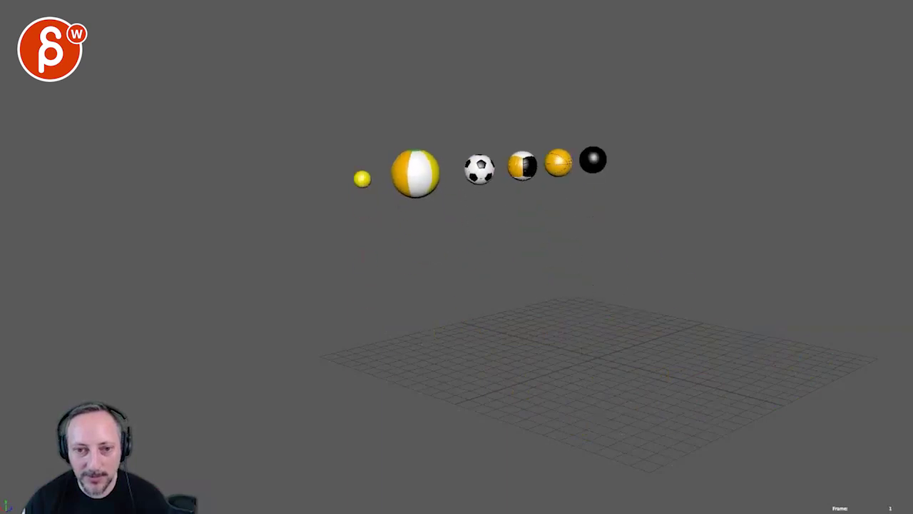
left_click_drag(162, 296, 408, 242)
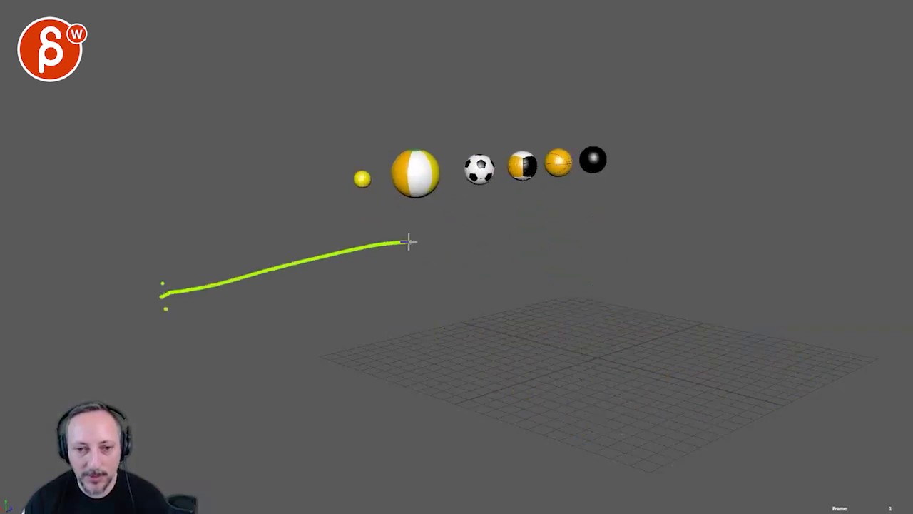
mouse_move(127, 112)
left_mouse_down()
mouse_move(179, 332)
mouse_move(251, 290)
mouse_move(539, 460)
left_mouse_up()
Step: Resume playback, sketch a falling path toward the grid, then advance and play on
key("alt+v")
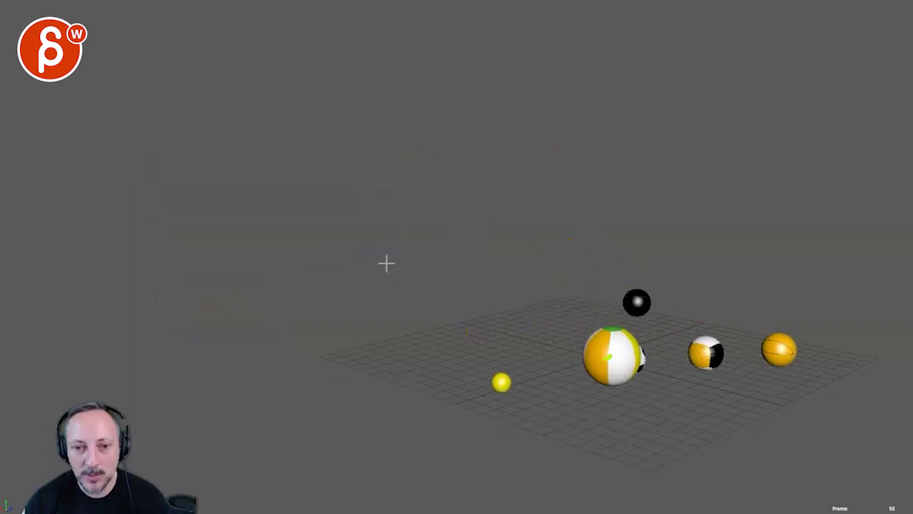
mouse_move(273, 171)
left_mouse_down()
mouse_move(440, 290)
mouse_move(764, 418)
left_mouse_up()
key("alt+period")
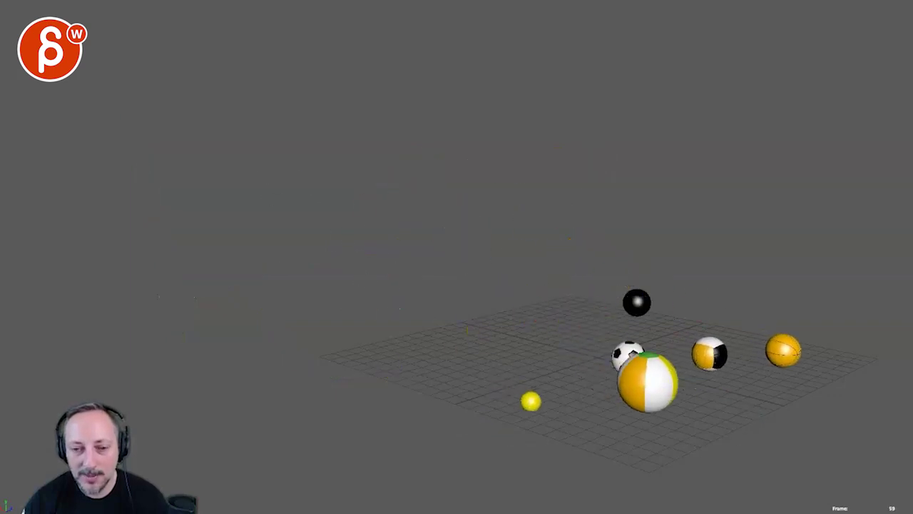
key("alt+v")
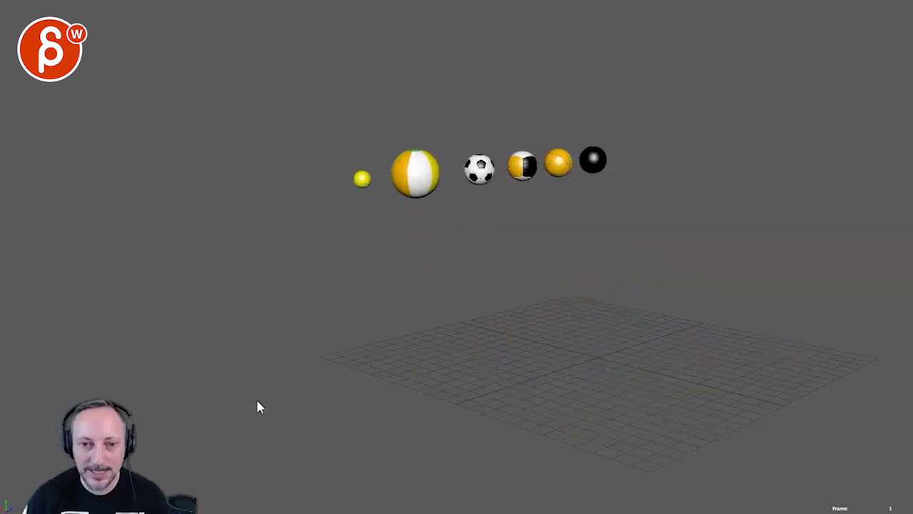
Step: Loop the balls and draw a grid arrow, clearing each, then circle the row and sketch graph axes
mouse_move(418, 130)
left_mouse_down()
mouse_move(457, 150)
mouse_move(535, 147)
mouse_move(552, 134)
left_mouse_up()
key("Escape")
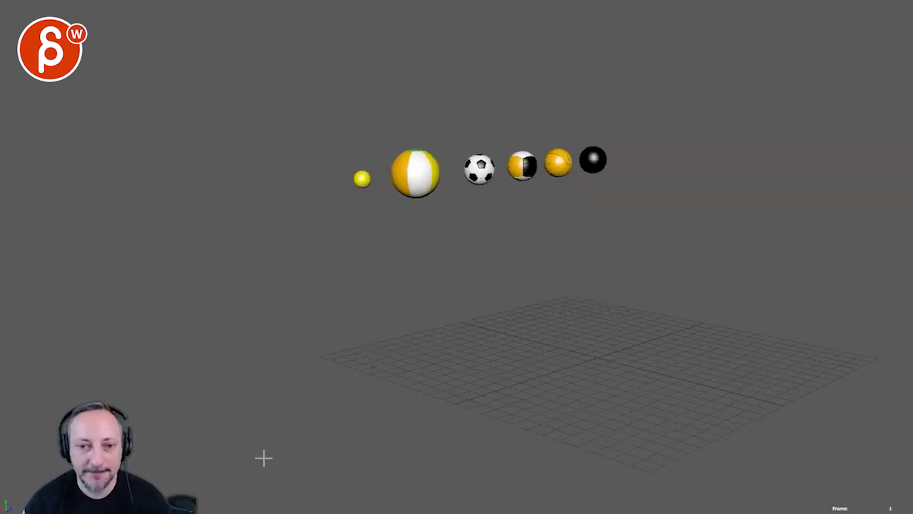
left_click_drag(397, 420, 420, 426)
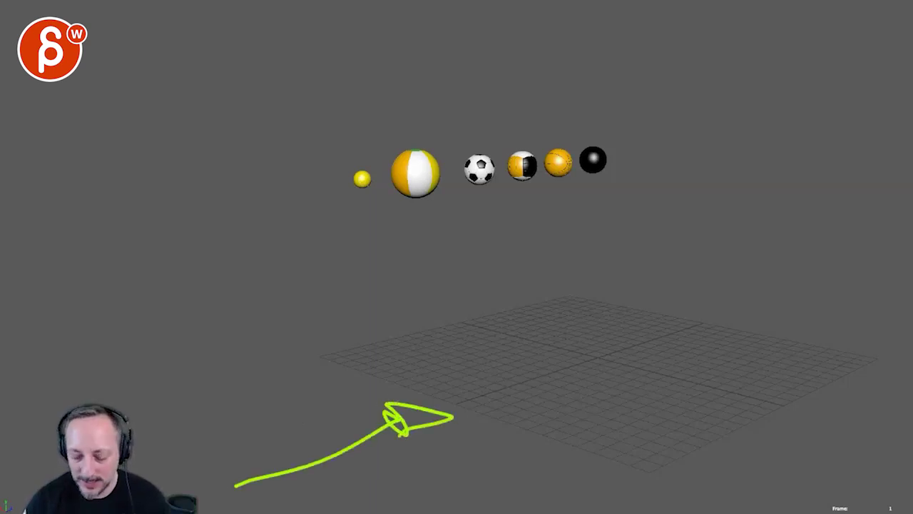
key("Escape")
left_click_drag(320, 145, 366, 193)
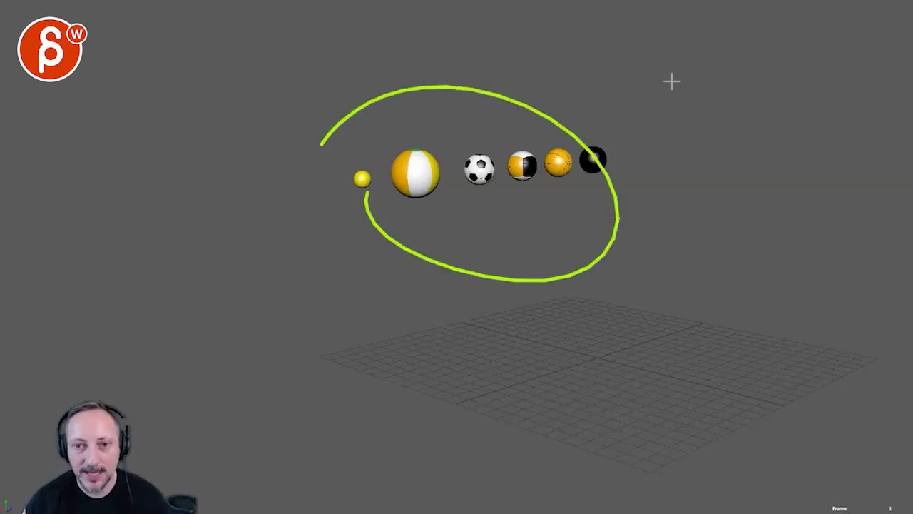
left_click_drag(620, 19, 901, 148)
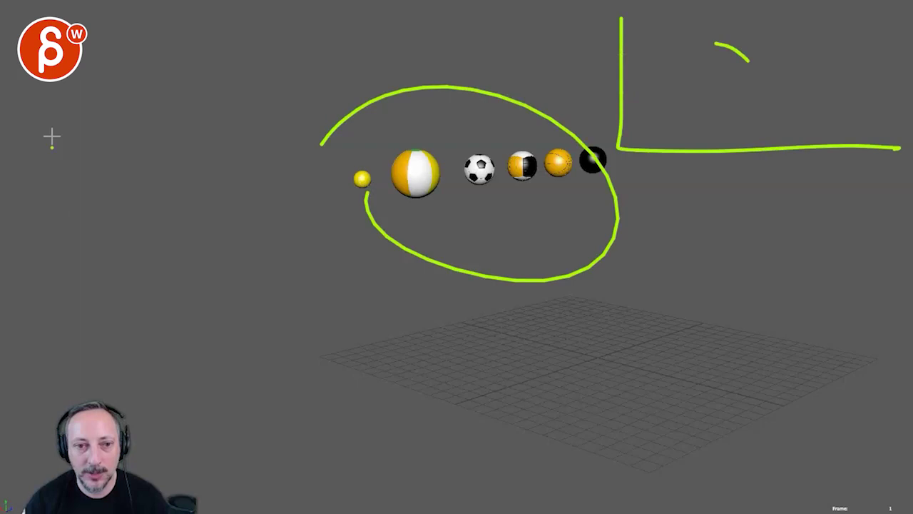